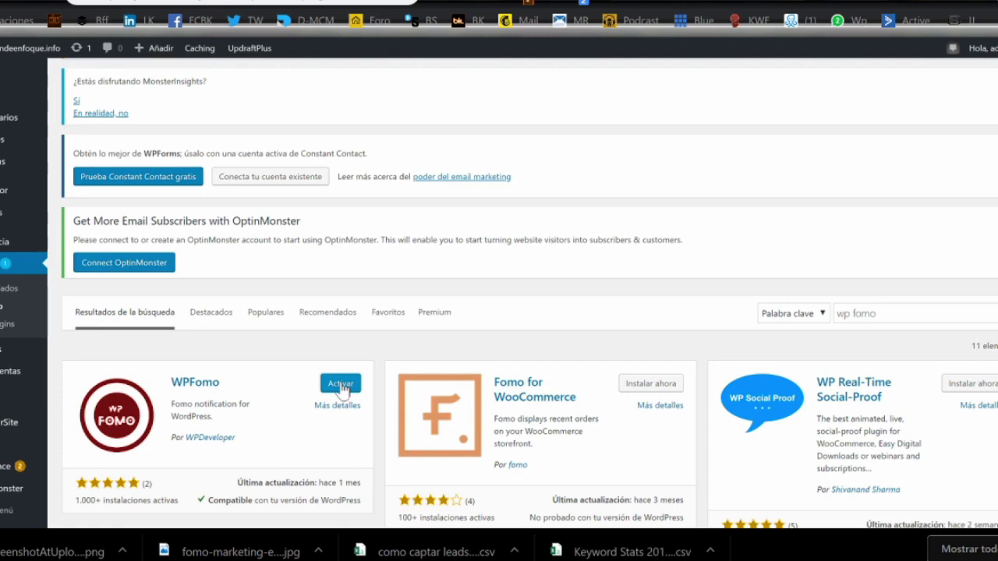
# - Activate the newly installed WPFomo plugin
pyautogui.click(340, 384)
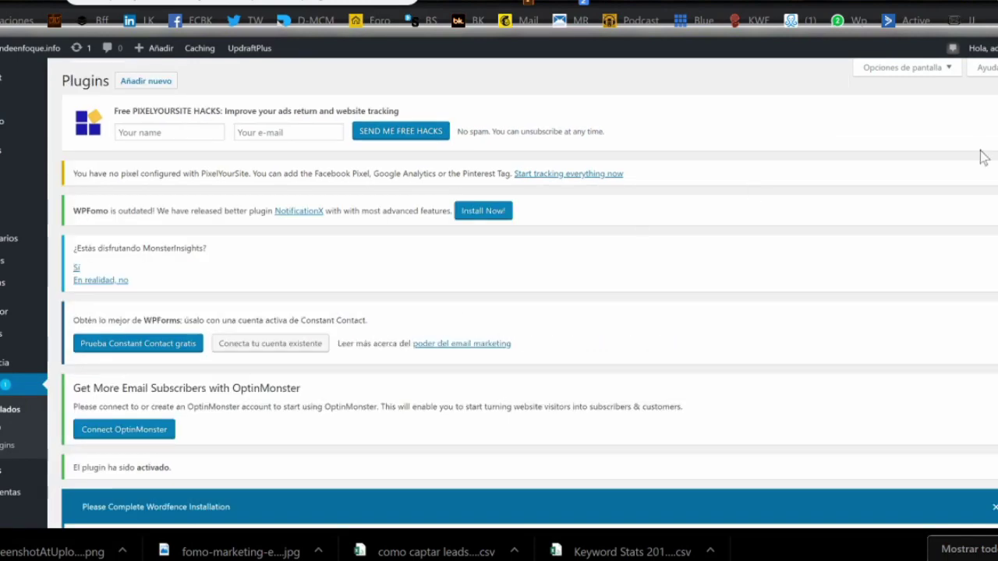
# - Open WPFomo Settings and review the default template and the sample Fomo 1 item fields
pyautogui.scroll(-7, 522, 292)
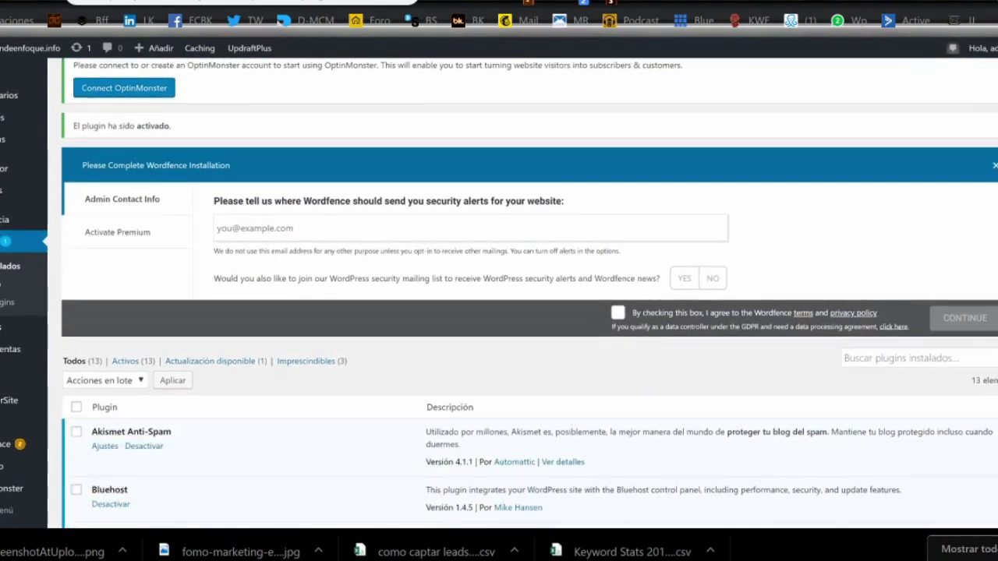
pyautogui.scroll(1, 522, 292)
pyautogui.scroll(-2, 523, 292)
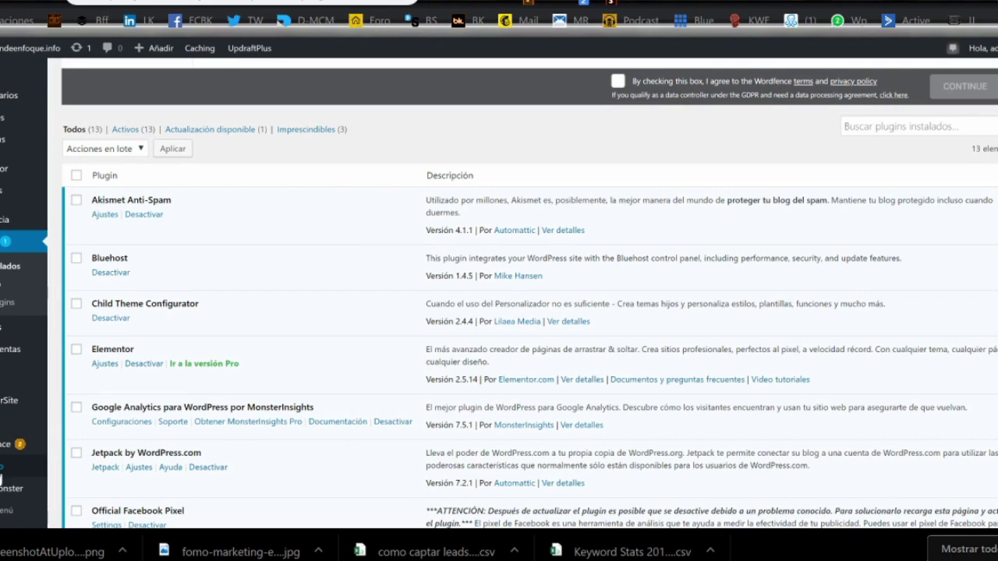
pyautogui.click(2, 468)
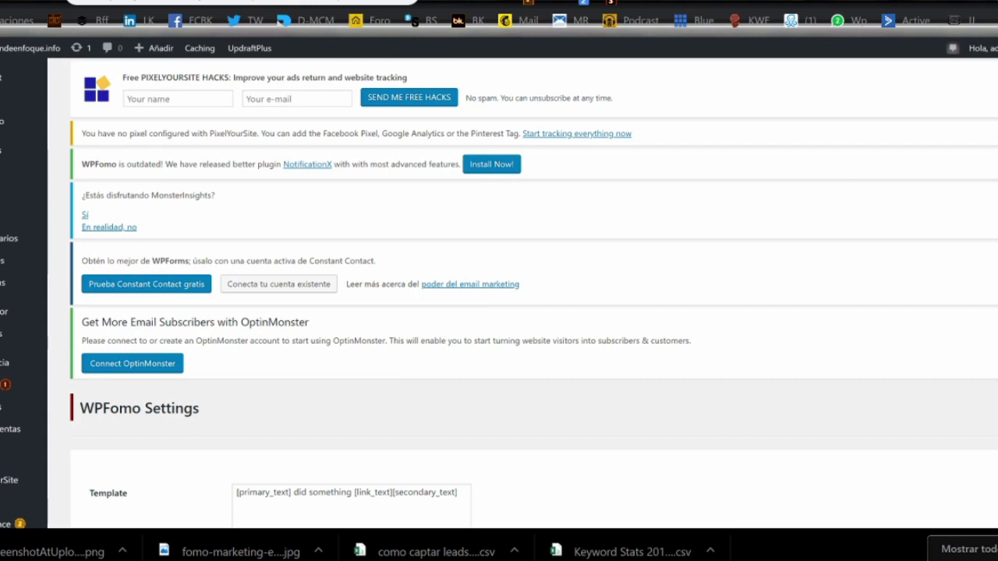
pyautogui.scroll(-3, 499, 293)
pyautogui.scroll(-1, 499, 293)
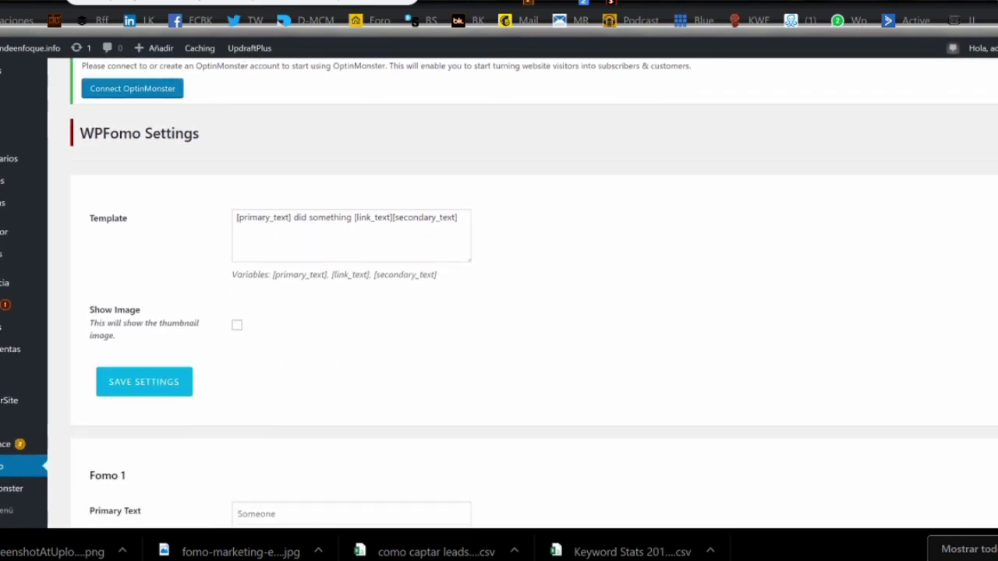
pyautogui.scroll(-2, 499, 293)
pyautogui.scroll(-2, 499, 293)
pyautogui.scroll(-1, 499, 293)
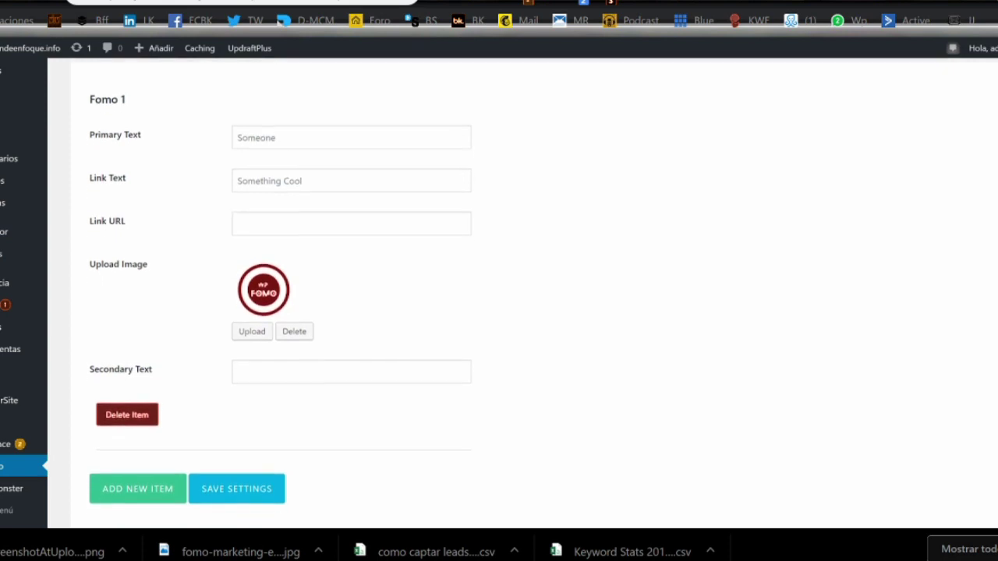
pyautogui.scroll(-1, 499, 293)
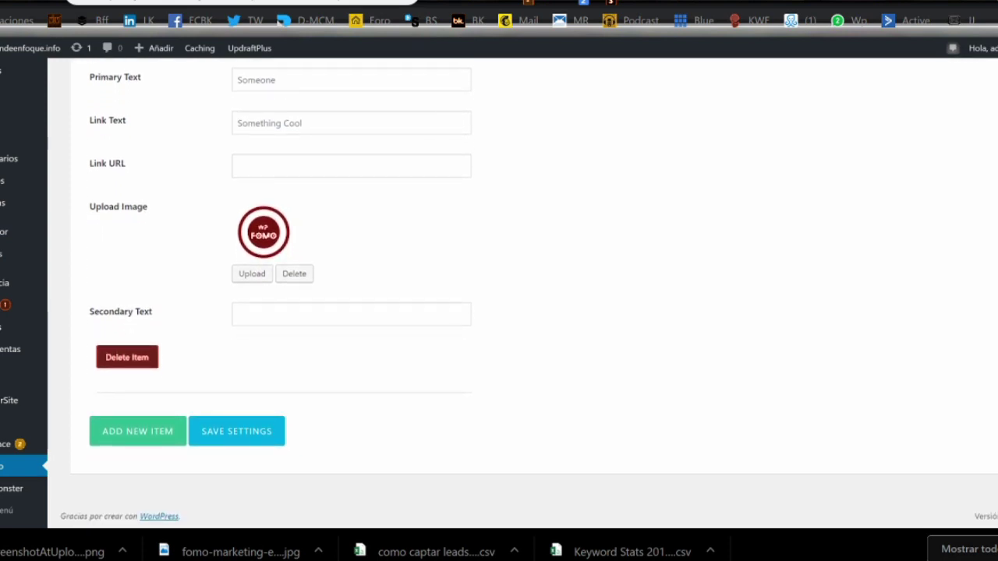
pyautogui.scroll(5, 499, 293)
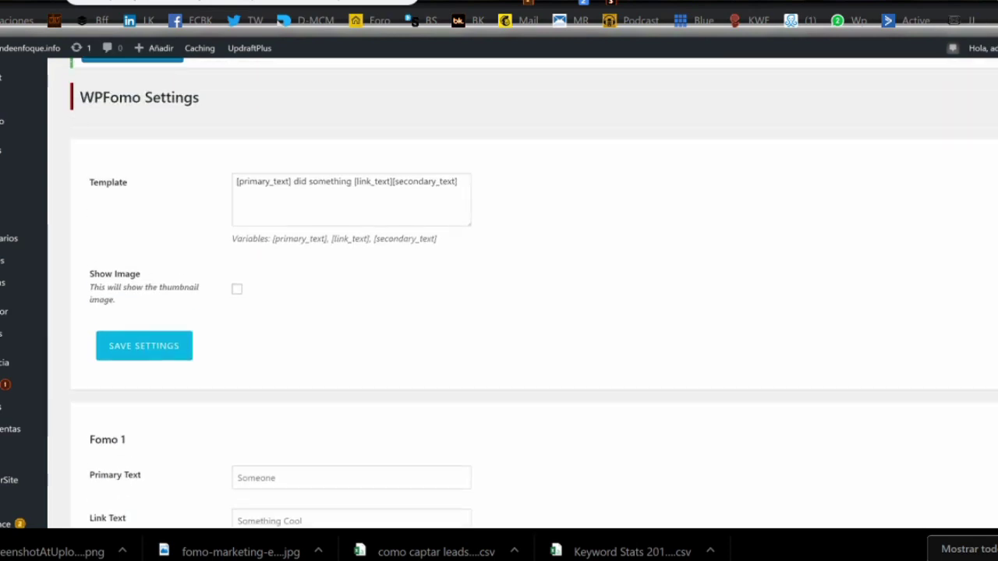
pyautogui.scroll(-1, 499, 294)
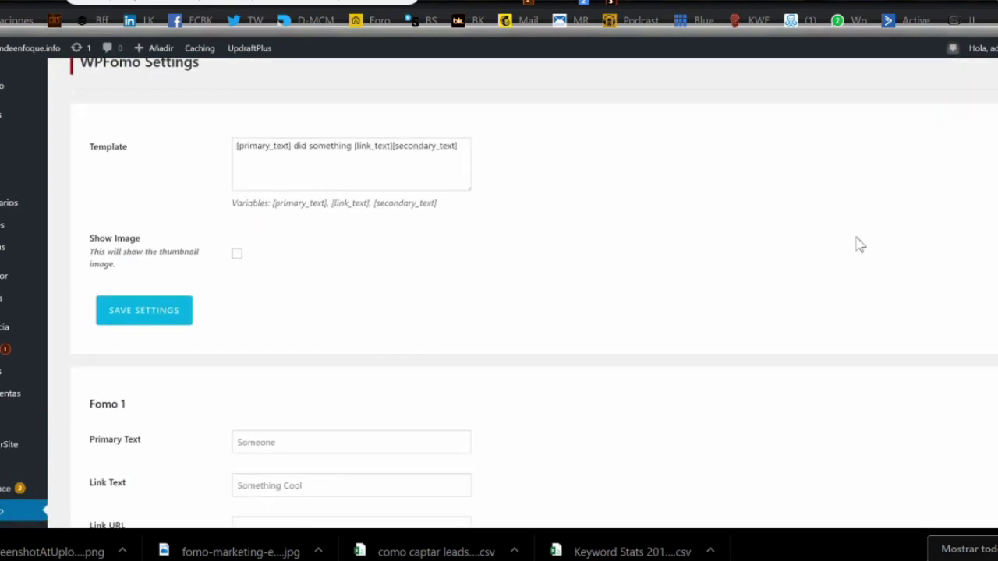
# - Turn on Show Image and save the WPFomo settings
pyautogui.click(238, 258)
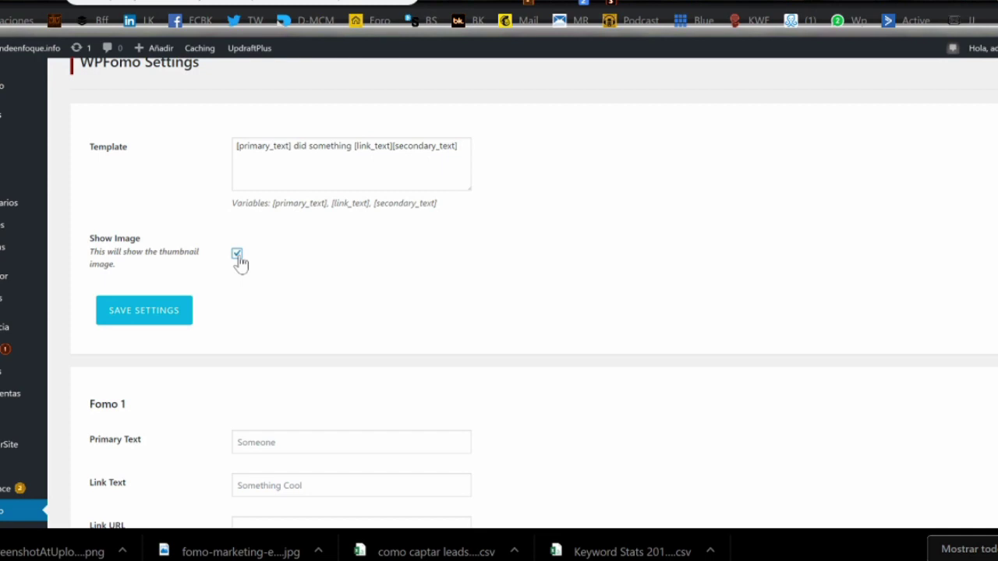
pyautogui.click(167, 314)
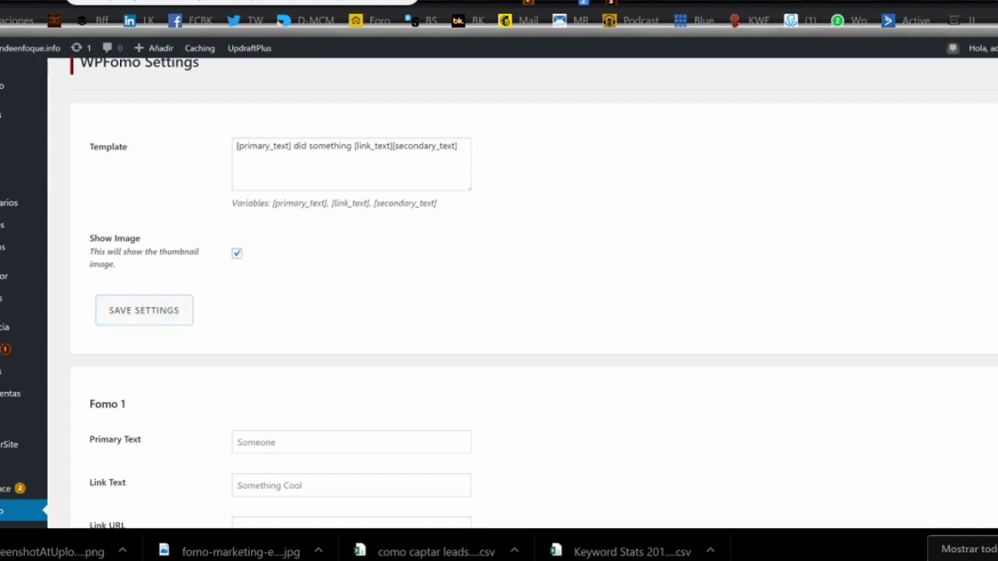
pyautogui.scroll(-3, 331, 217)
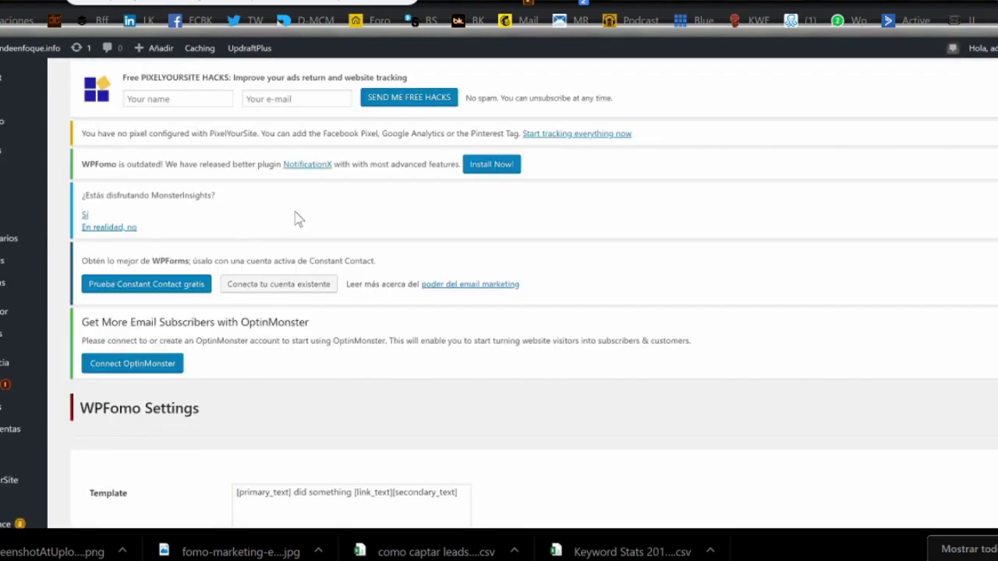
pyautogui.scroll(-6, 890, 306)
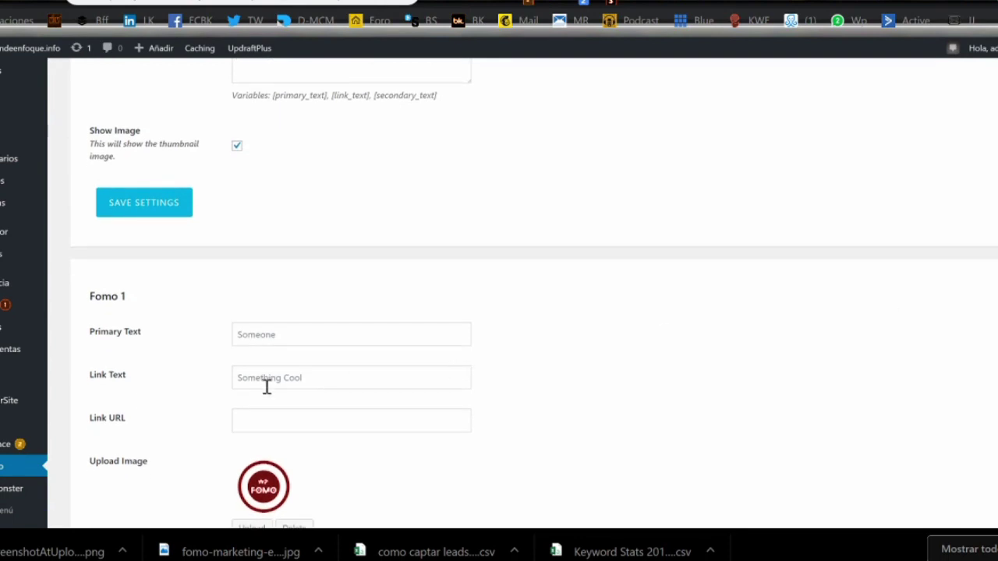
pyautogui.click(305, 333)
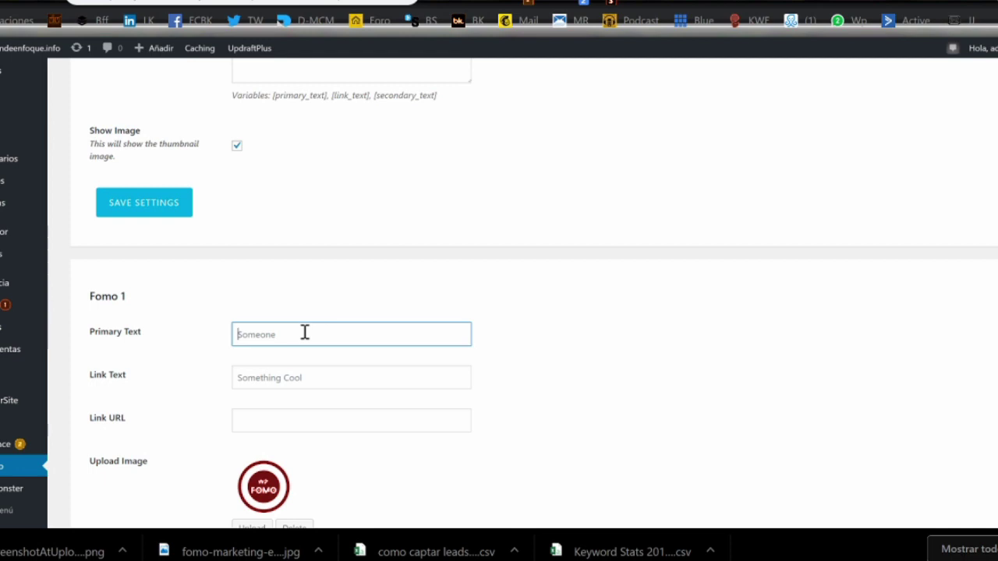
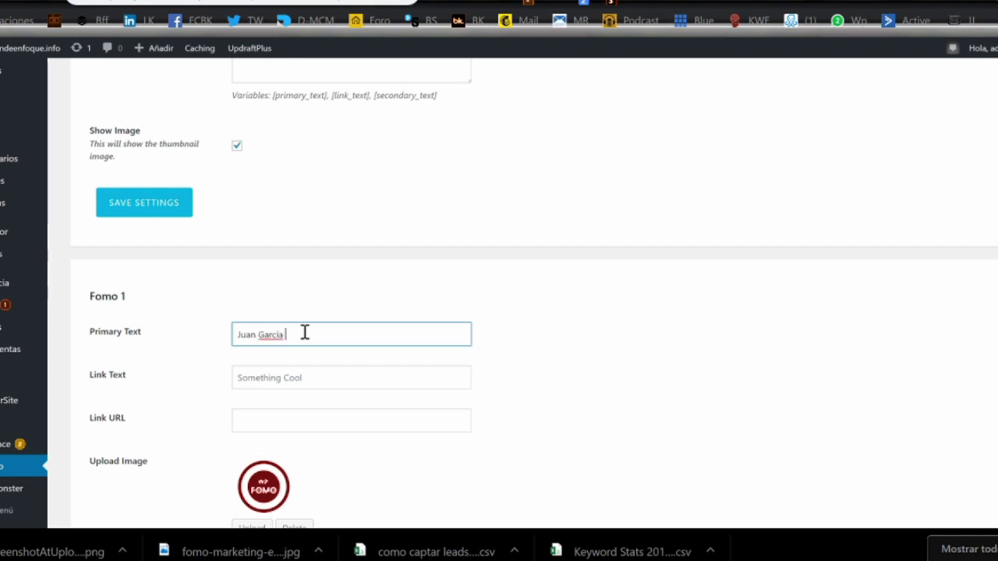
# - Enter a person's name as Fomo 1 primary text and 'Acaba de ver el último vídeo de marketing' as link text
pyautogui.click(317, 381)
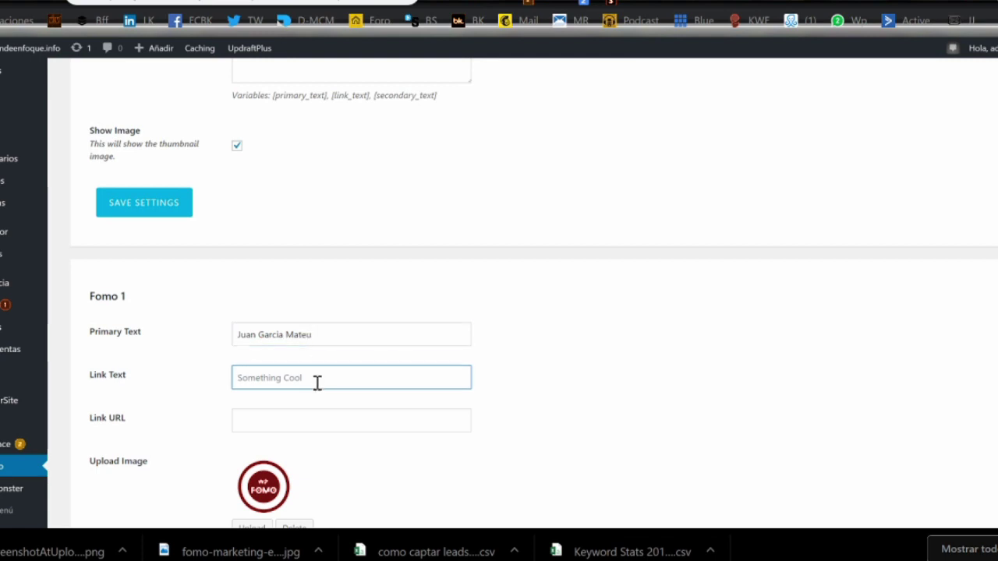
pyautogui.write('se')
pyautogui.press('BackSpace')
pyautogui.press('BackSpace')
pyautogui.write('Acaba de')
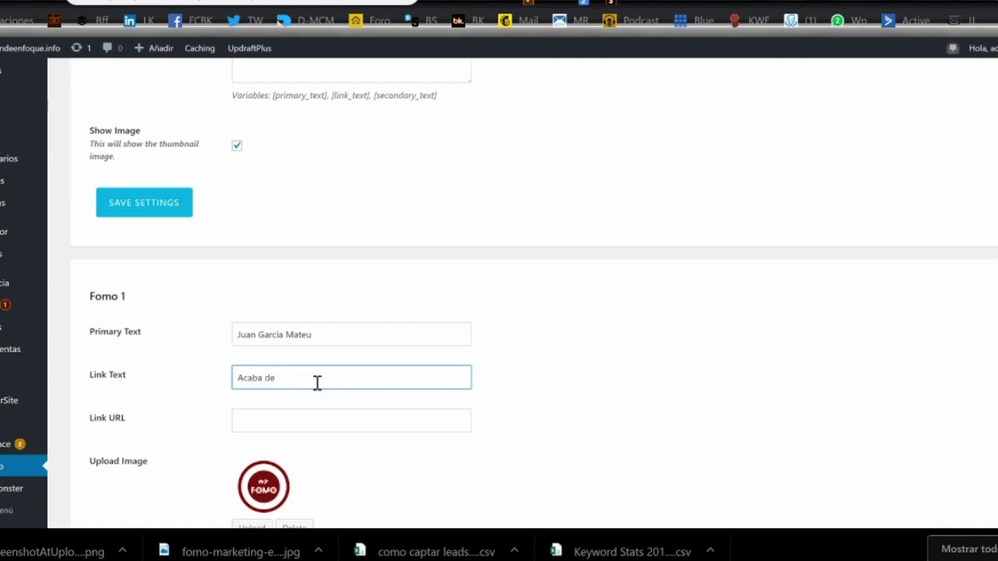
pyautogui.write(' ver el último video')
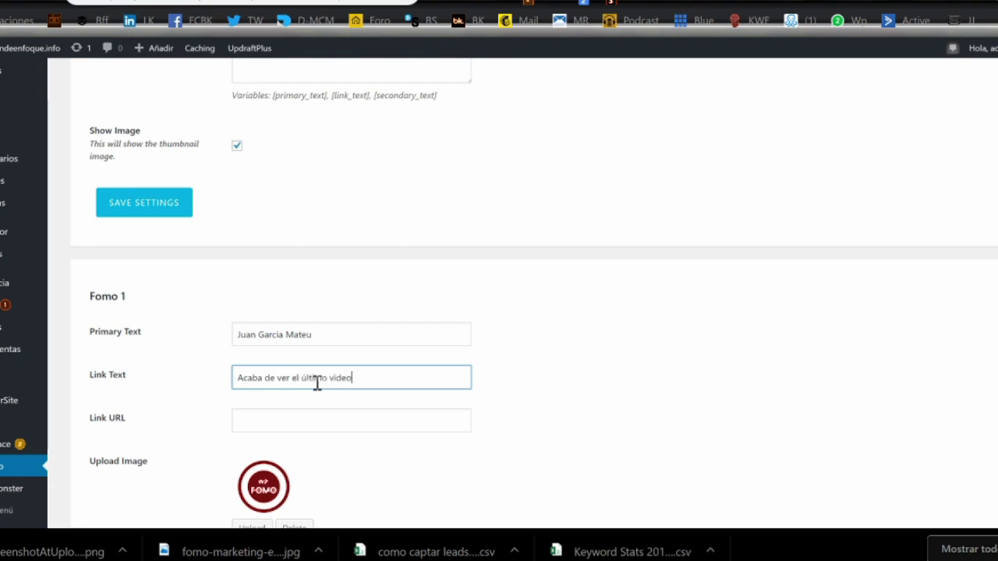
pyautogui.press('BackSpace')
pyautogui.press('BackSpace')
pyautogui.press('BackSpace')
pyautogui.press('BackSpace')
pyautogui.write('ídeo de')
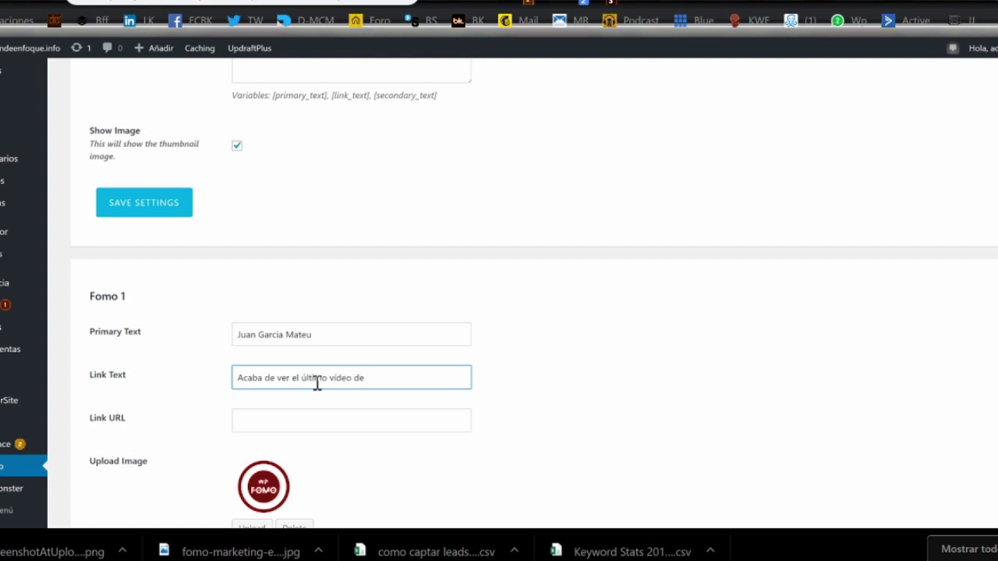
pyautogui.write(' marketing')
pyautogui.hotkey('ctrl', 'Tab')
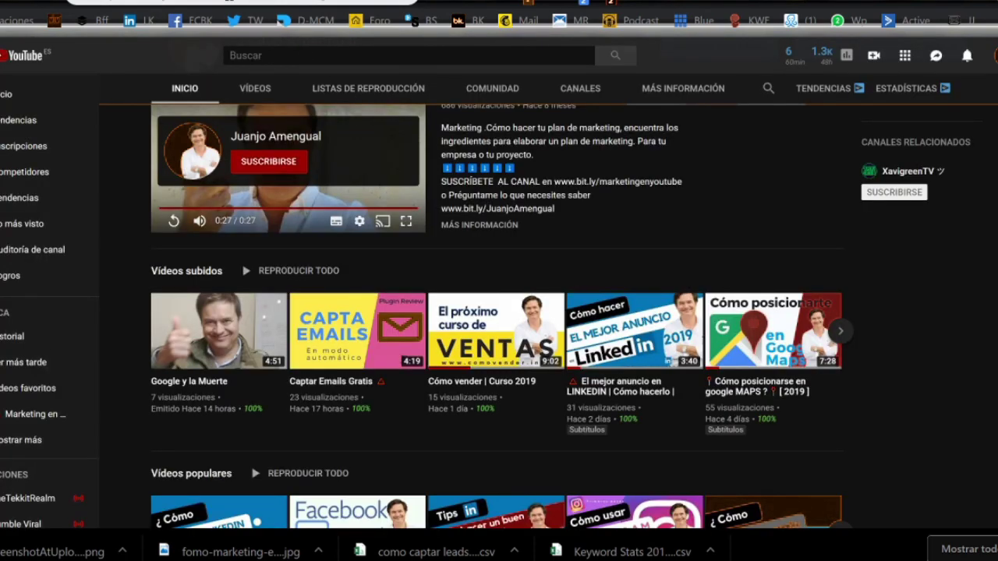
pyautogui.click(258, 164)
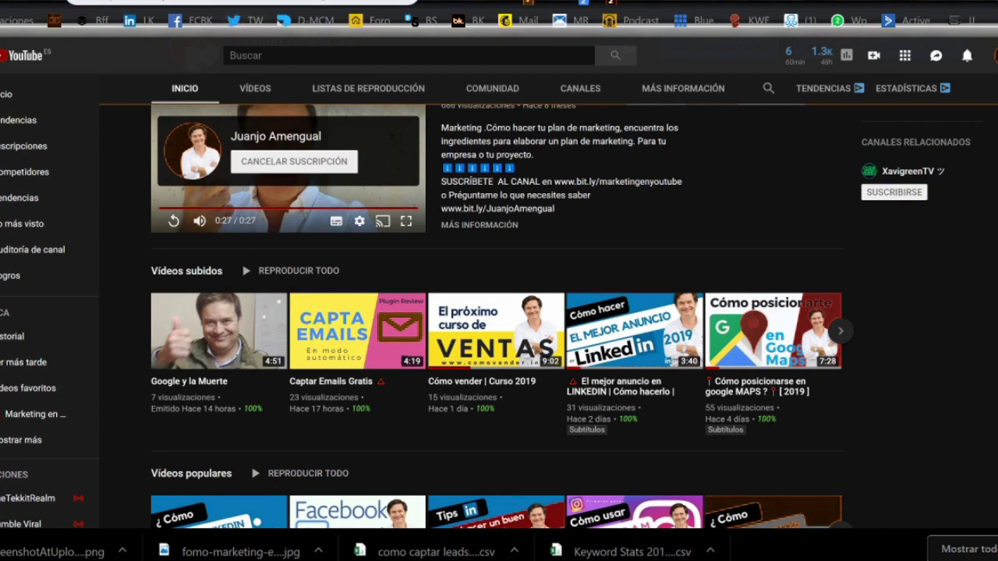
pyautogui.click(460, 1)
pyautogui.click(372, 422)
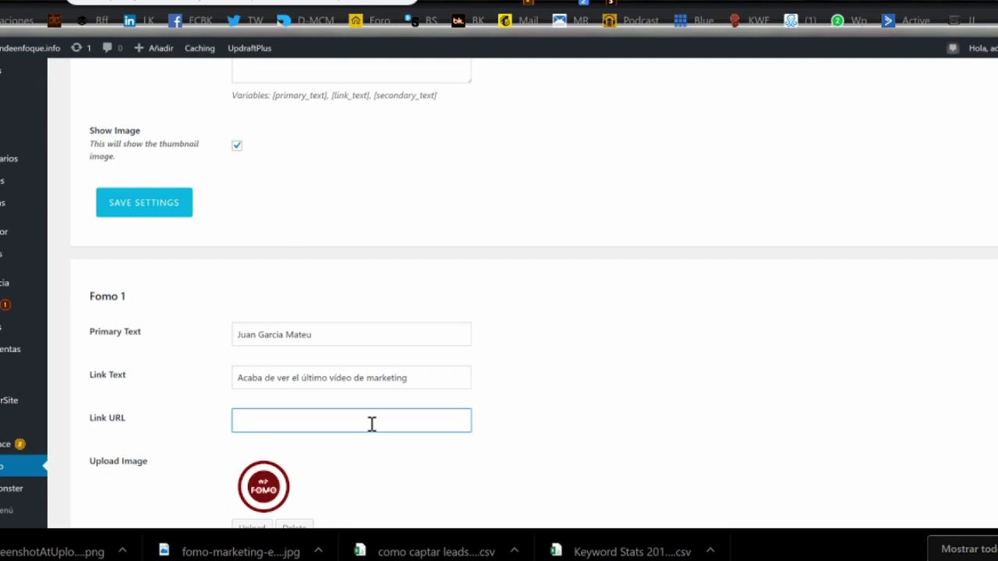
pyautogui.write('http://bit.ly/marketingenyoutube')
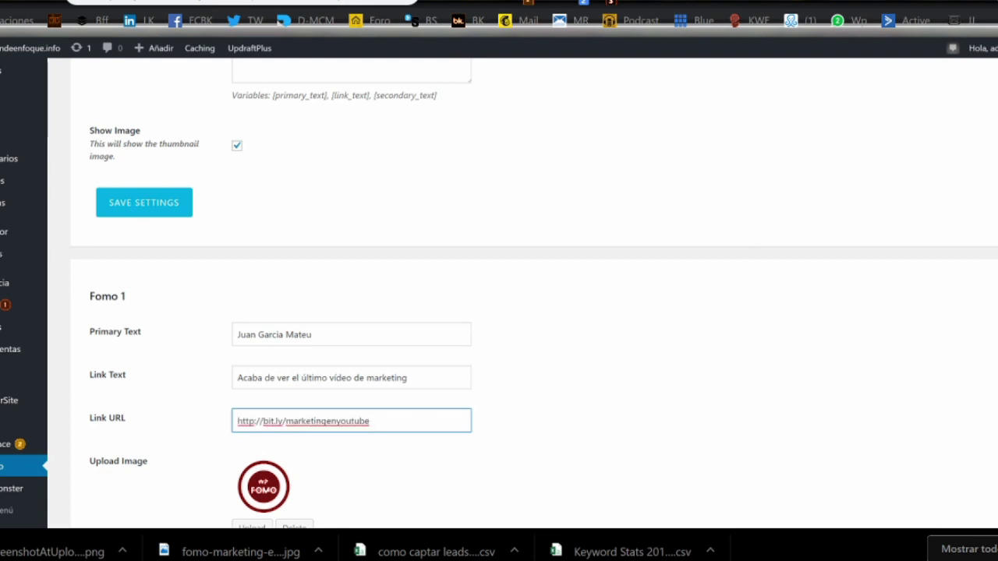
pyautogui.scroll(-2, 273, 421)
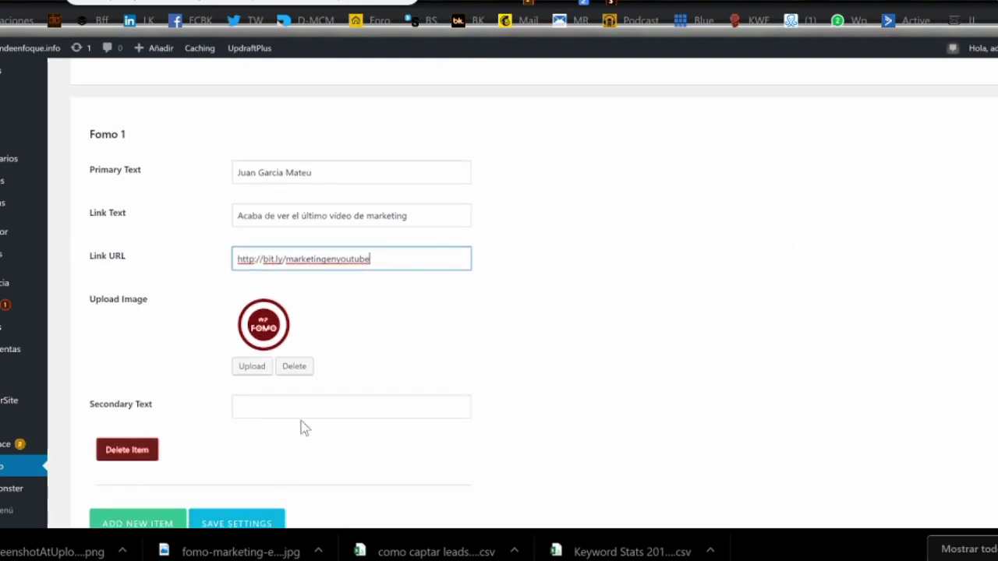
# - Insert plandeenfoque-en-youtube.png from the Media Library as the Fomo 1 image
pyautogui.click(258, 367)
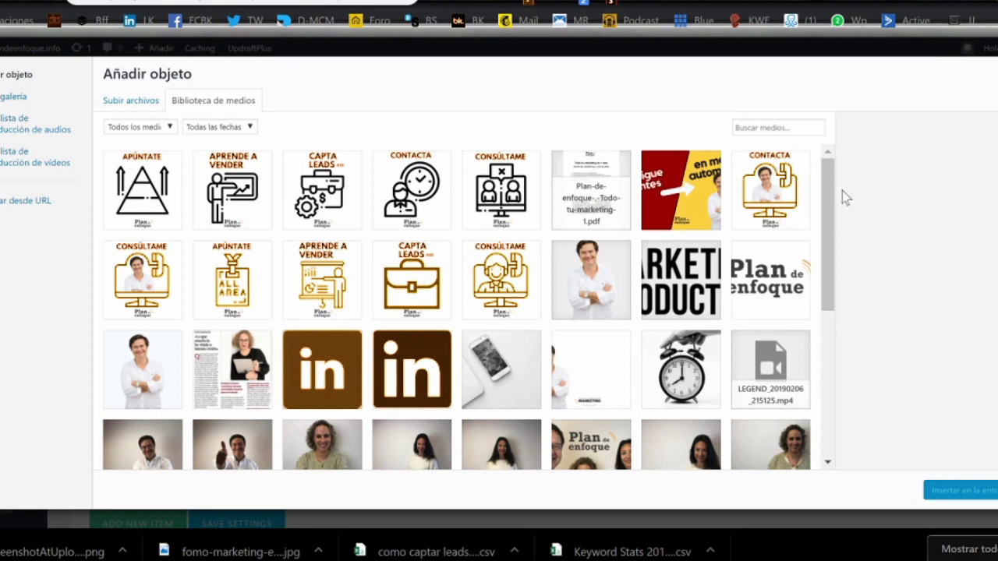
pyautogui.moveTo(830, 196); pyautogui.dragTo(802, 375)
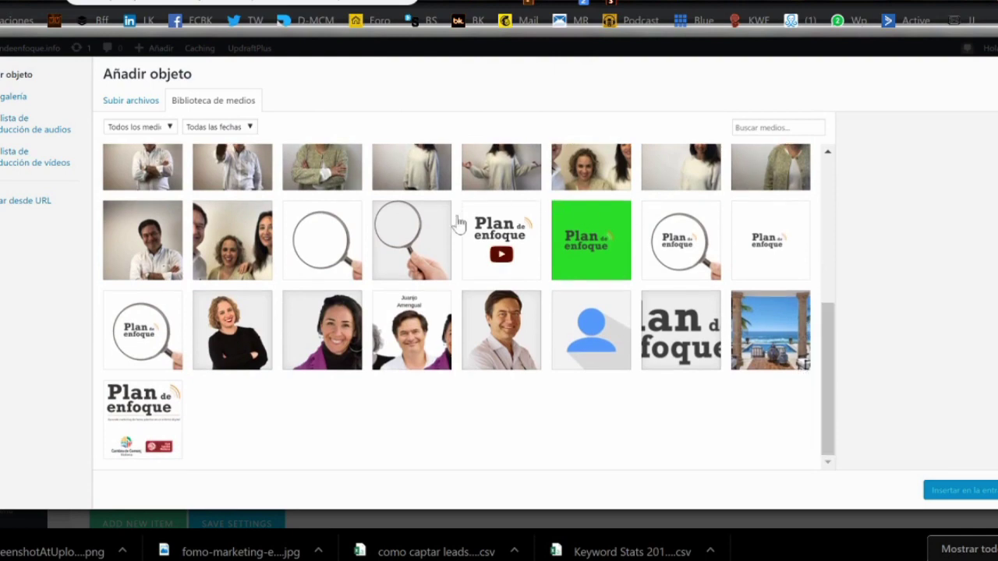
pyautogui.click(488, 246)
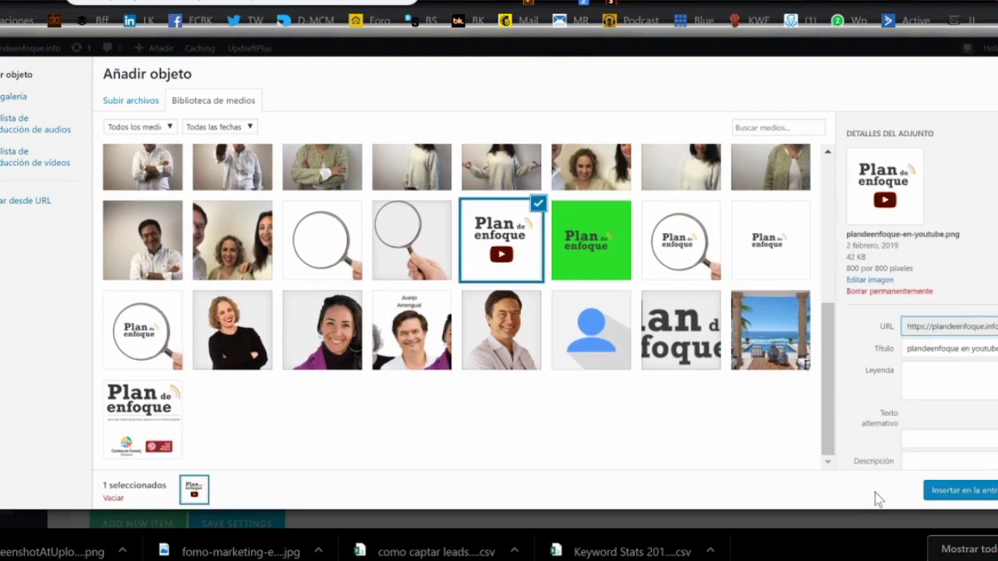
pyautogui.click(944, 491)
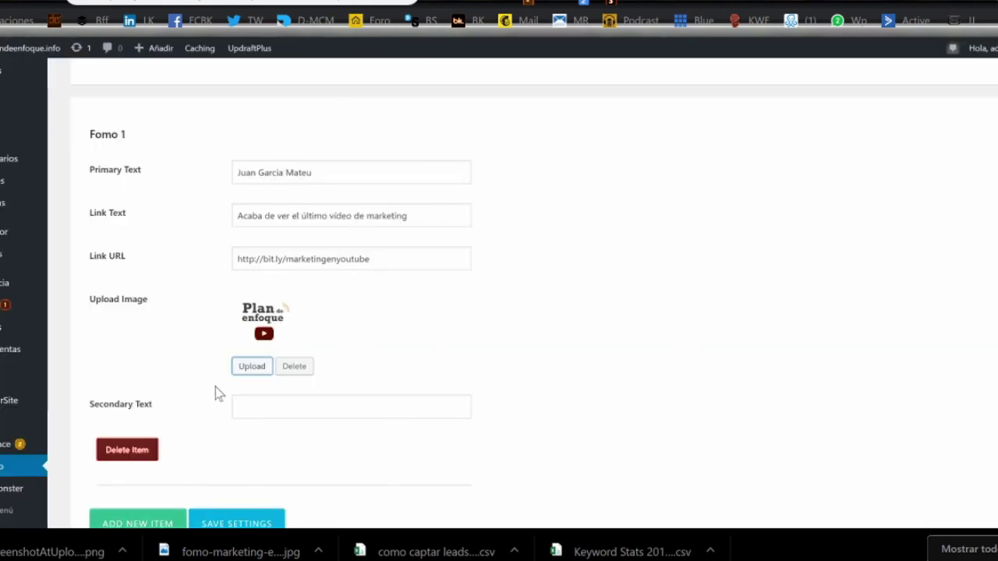
# - Replace 'ver el último vídeo de marketing' with 'suscribirse al canal Plan de enfoque' in the Fomo 1 link text
pyautogui.scroll(-3, 535, 304)
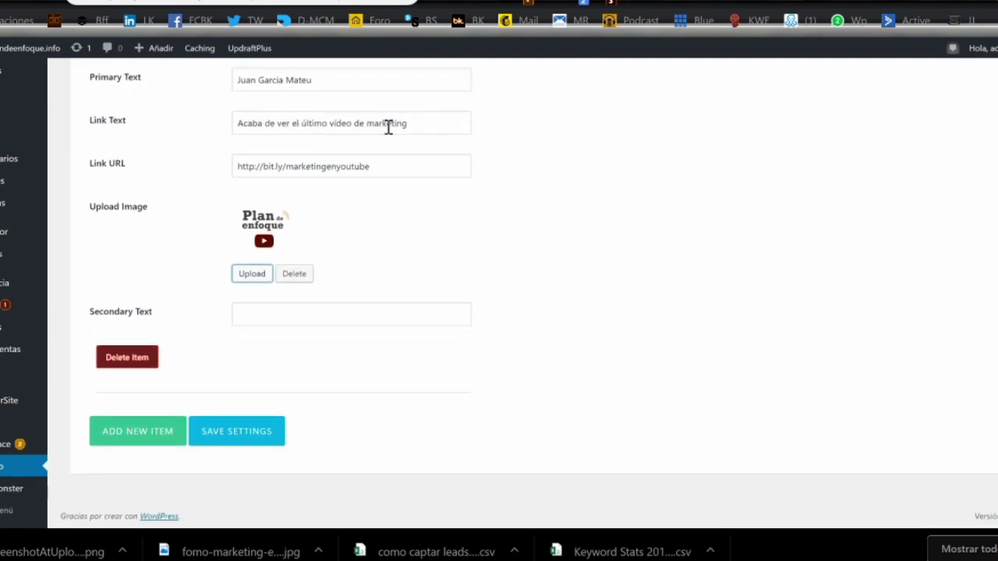
pyautogui.scroll(2, 375, 338)
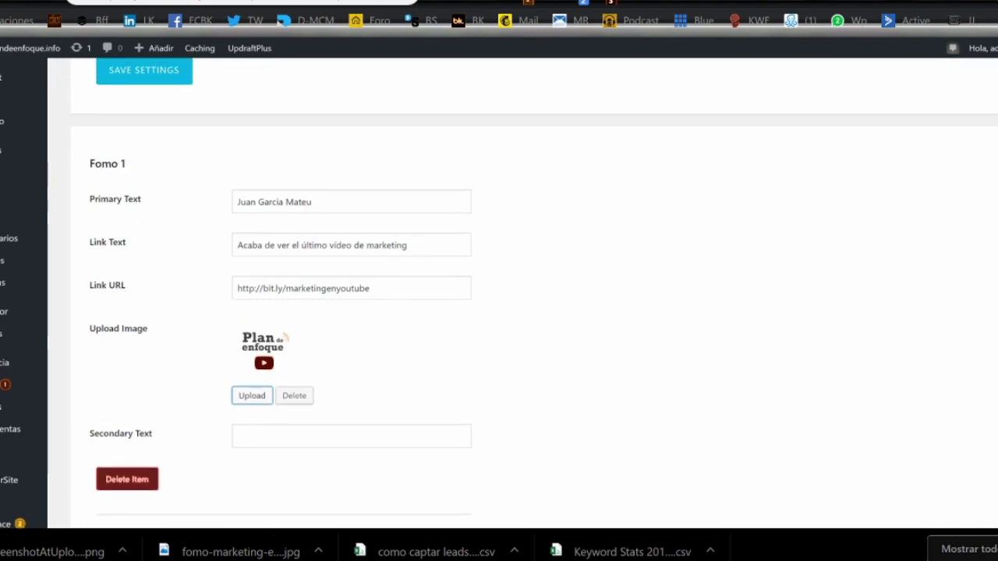
pyautogui.moveTo(327, 245); pyautogui.dragTo(283, 248)
pyautogui.write('suscribirs')
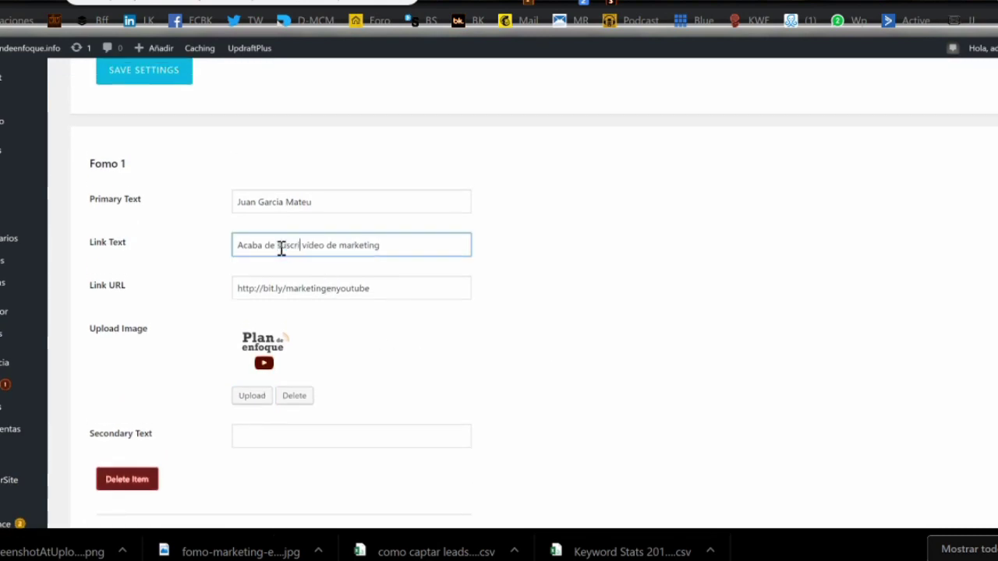
pyautogui.write('e al')
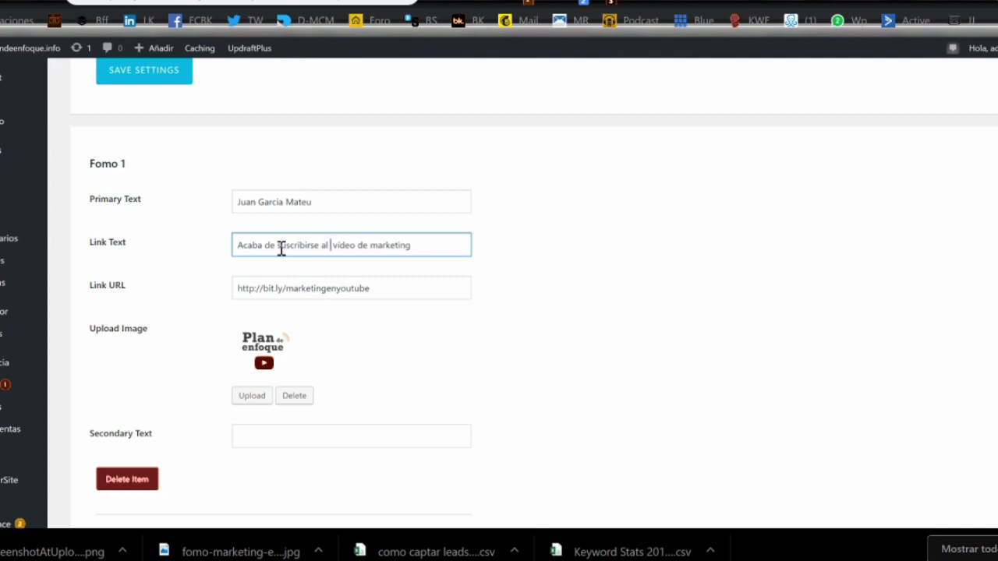
pyautogui.write(' PLan de enfoque')
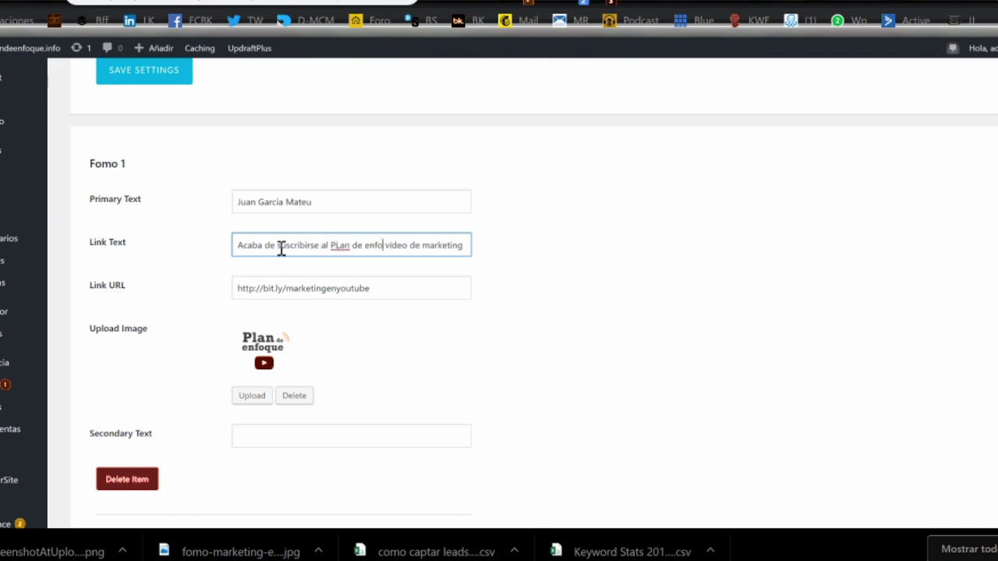
pyautogui.hotkey('shift', 'Right')
pyautogui.hotkey('shift', 'Right')
pyautogui.hotkey('shift', 'Right')
pyautogui.hotkey('shift', 'Right')
pyautogui.hotkey('shift', 'Right')
pyautogui.hotkey('shift', 'Right')
pyautogui.hotkey('shift', 'Right')
pyautogui.hotkey('shift', 'Right')
pyautogui.hotkey('shift', 'Right')
pyautogui.hotkey('shift', 'Right')
pyautogui.hotkey('shift', 'Right')
pyautogui.hotkey('shift', 'Right')
pyautogui.hotkey('shift', 'Right')
pyautogui.hotkey('shift', 'Right')
pyautogui.hotkey('shift', 'Right')
pyautogui.hotkey('shift', 'Right')
pyautogui.hotkey('shift', 'Right')
pyautogui.hotkey('shift', 'Right')
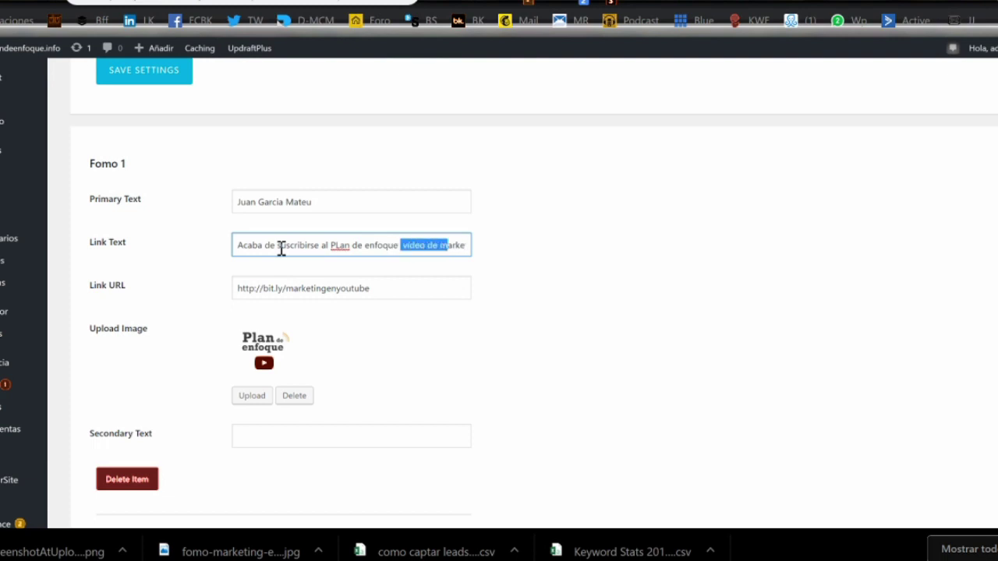
pyautogui.press('Delete')
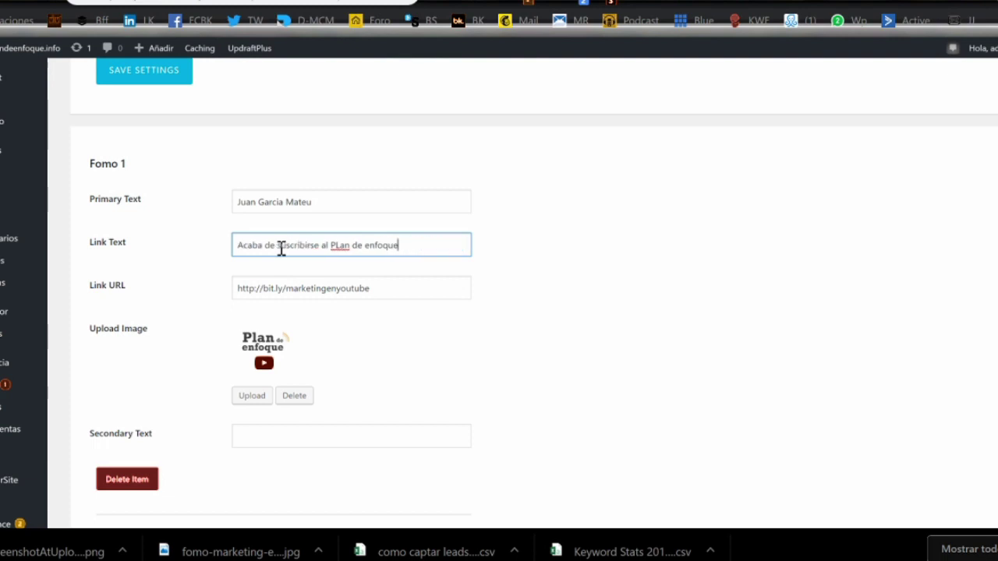
pyautogui.press('Delete')
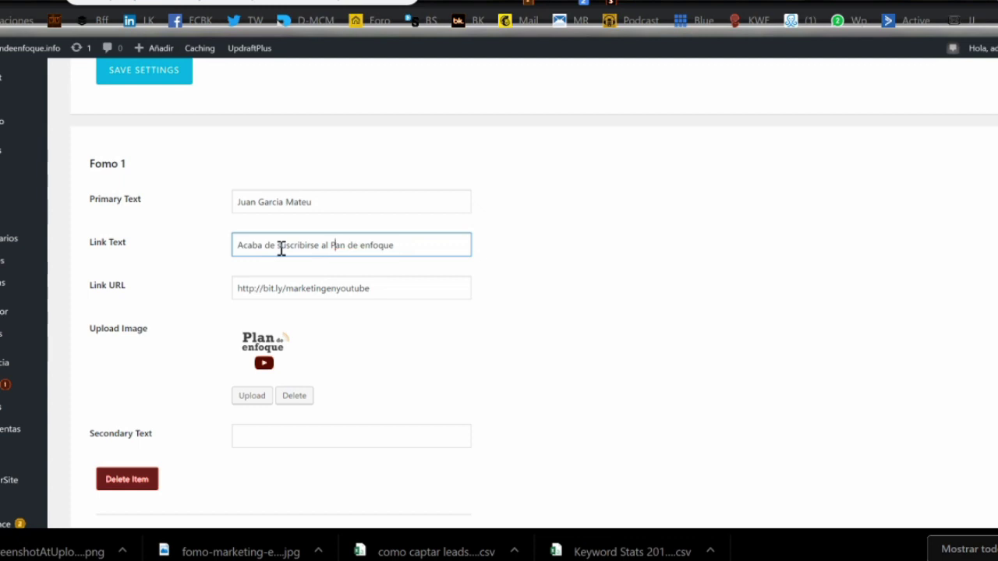
pyautogui.write('canal  Pl')
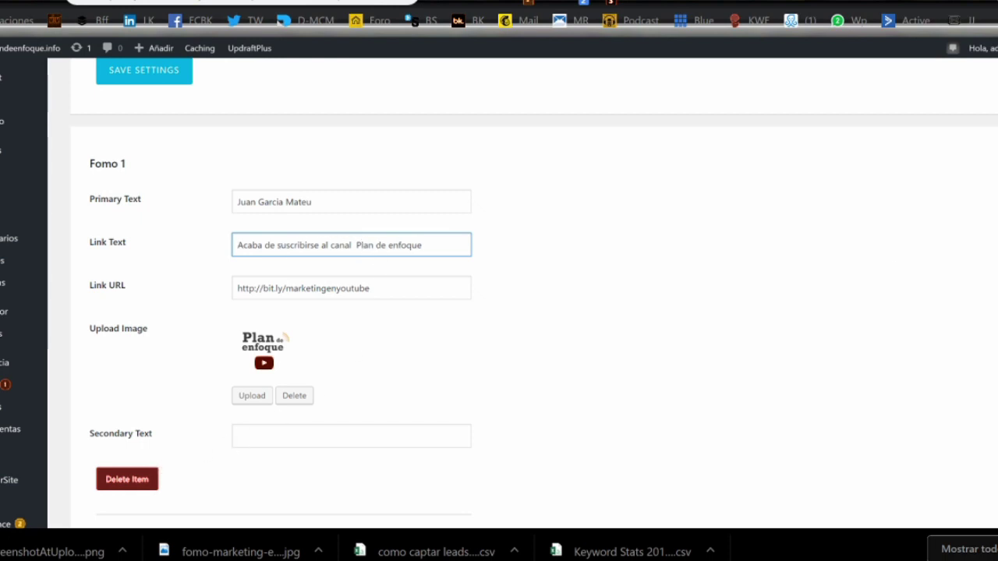
pyautogui.scroll(-2, 500, 312)
pyautogui.click(259, 431)
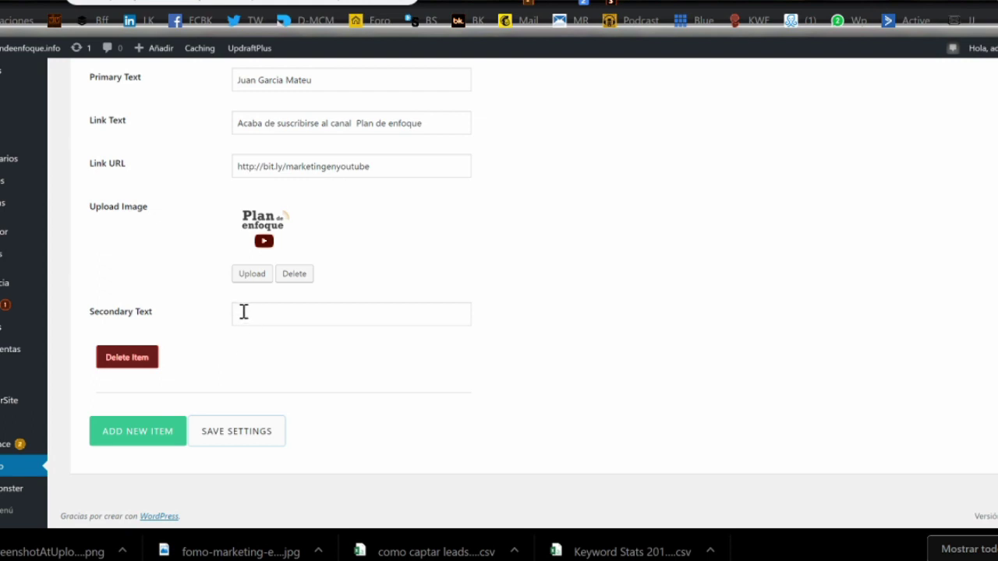
# - Save the Fomo settings and go to the Plan de enfoque site from the admin bar
pyautogui.click(232, 433)
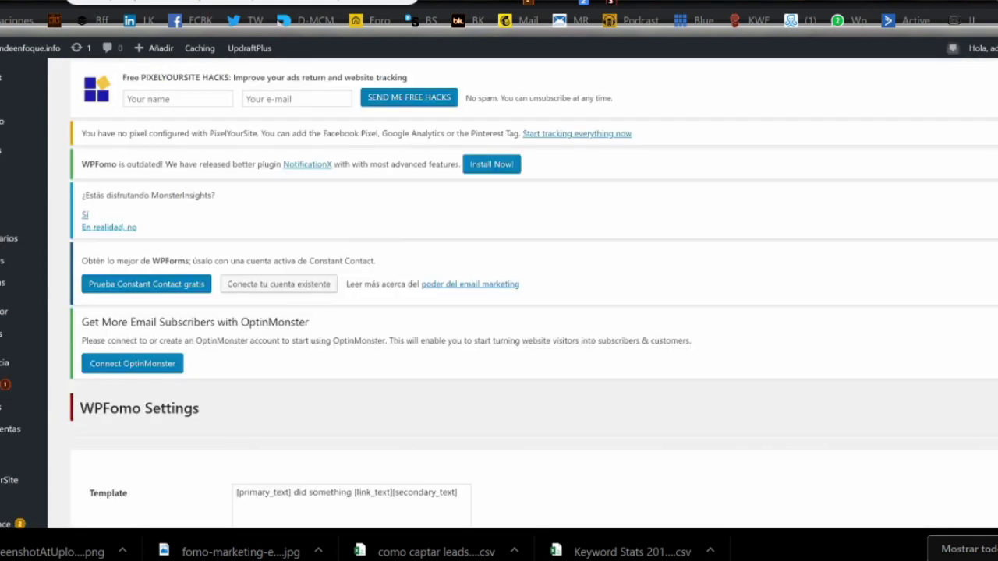
pyautogui.scroll(-6, 499, 294)
pyautogui.scroll(-4, 987, 410)
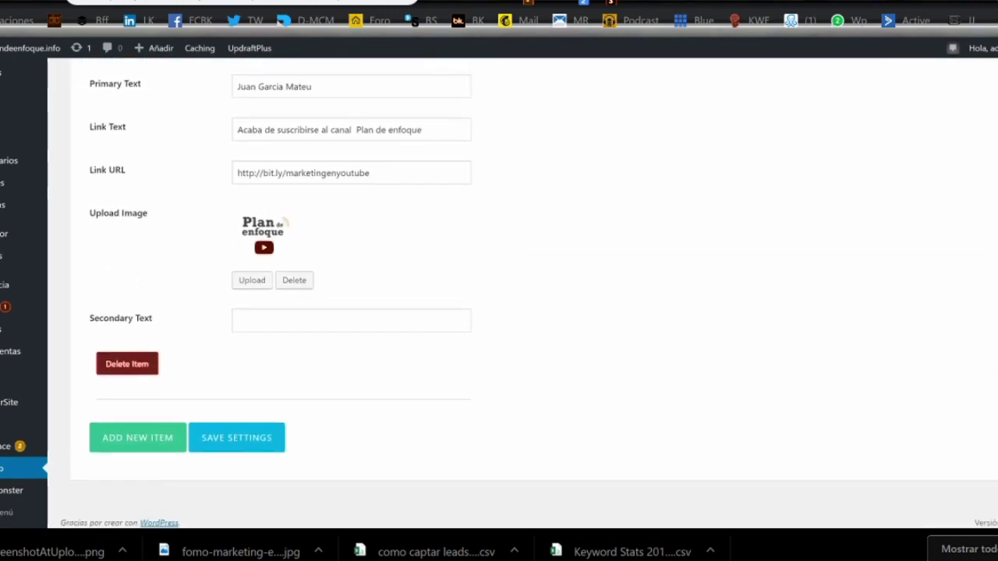
pyautogui.scroll(10, 533, 294)
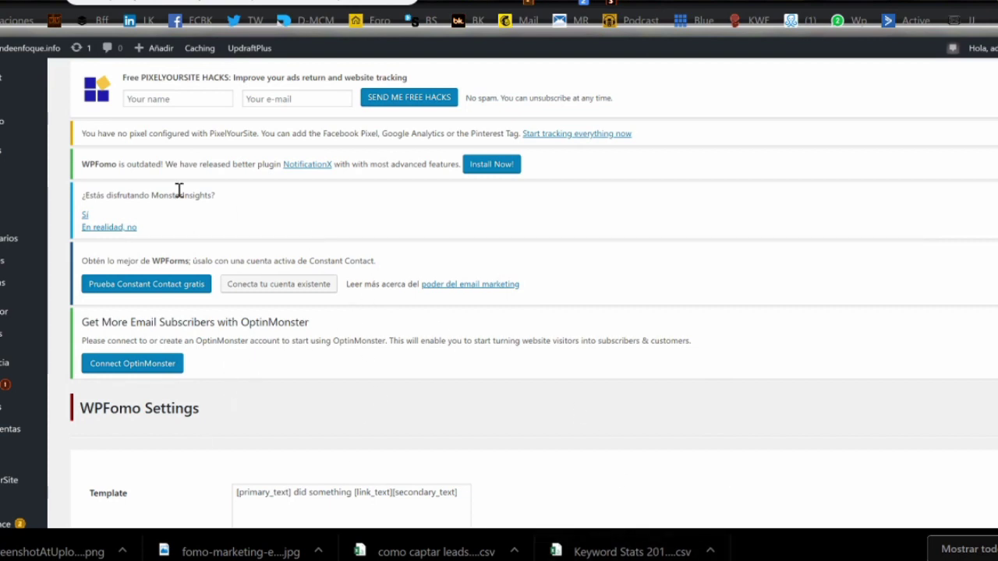
pyautogui.moveTo(31, 44)
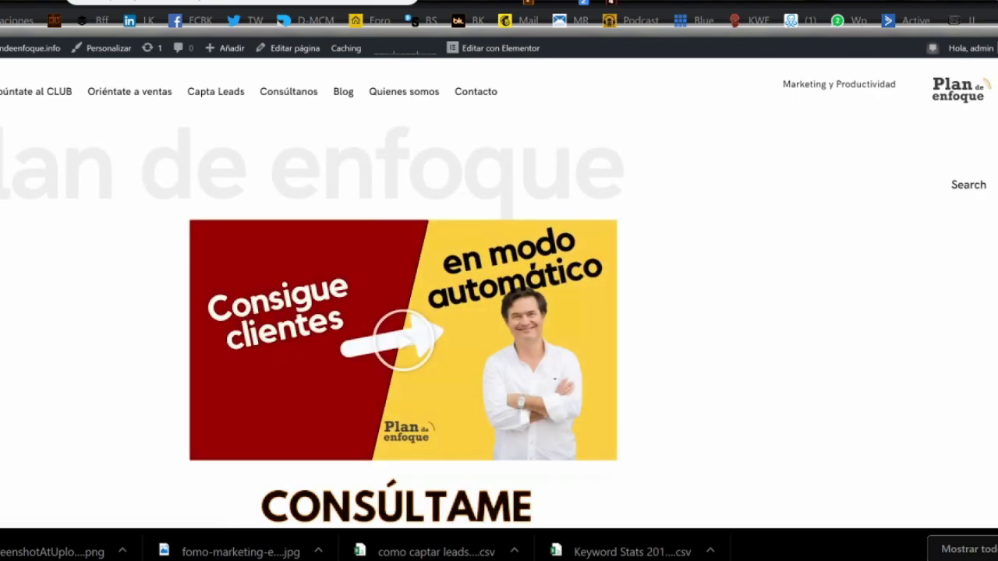
# - Scroll the Plan de enfoque homepage while waiting for the channel subscription notification to appear
pyautogui.scroll(-20, 403, 292)
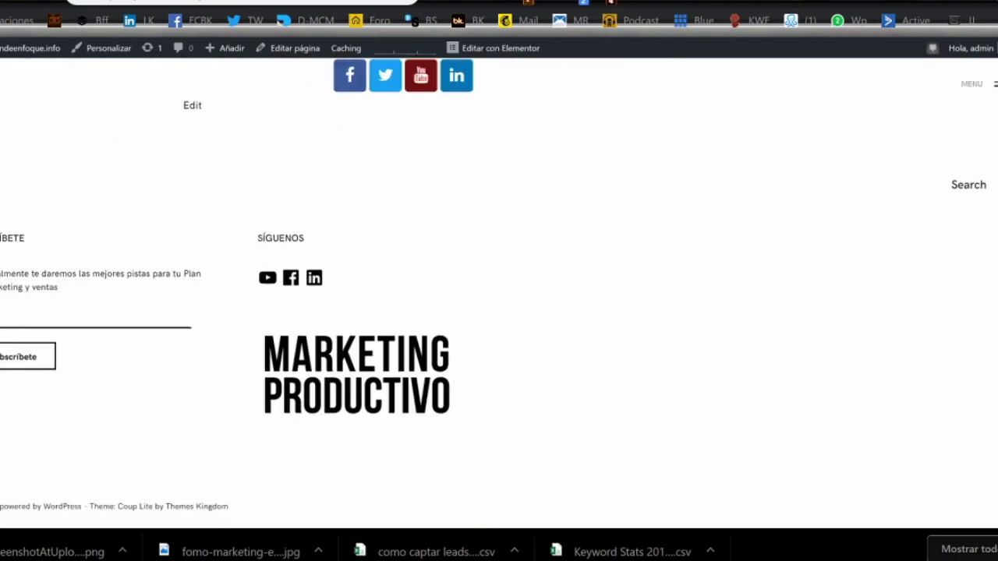
pyautogui.scroll(10, 403, 293)
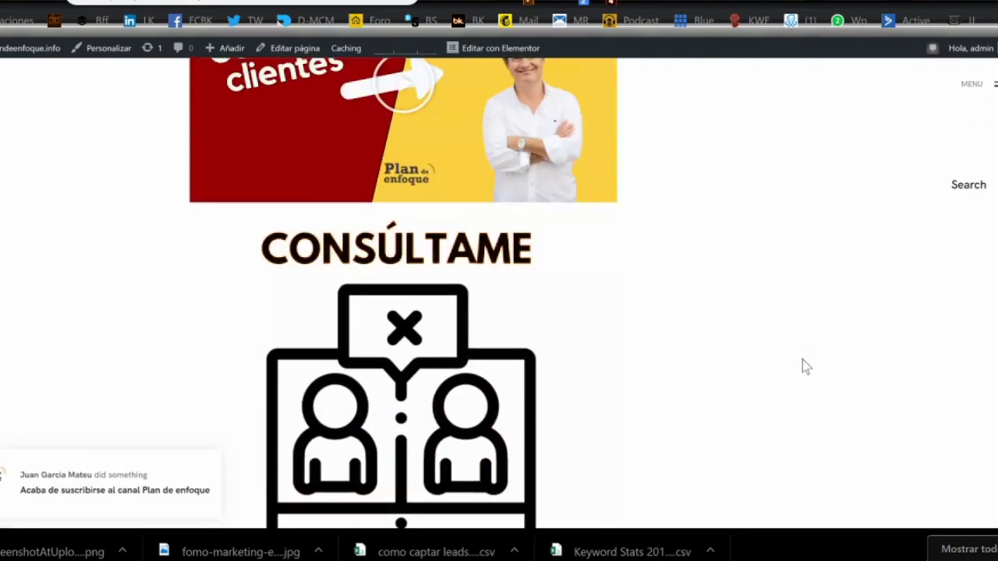